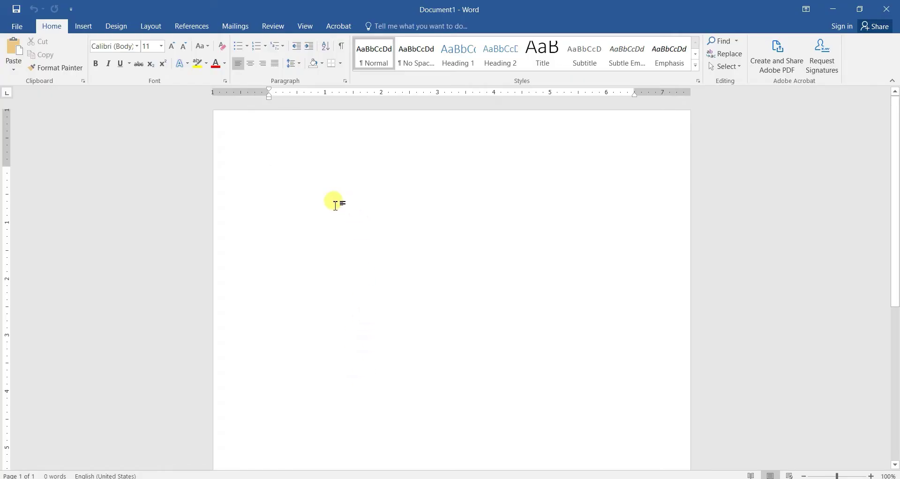
Step: Type 'This is a dummy text' into the blank Document1, correcting the typo
{"action": "left_click", "coordinate": [24, 37]}
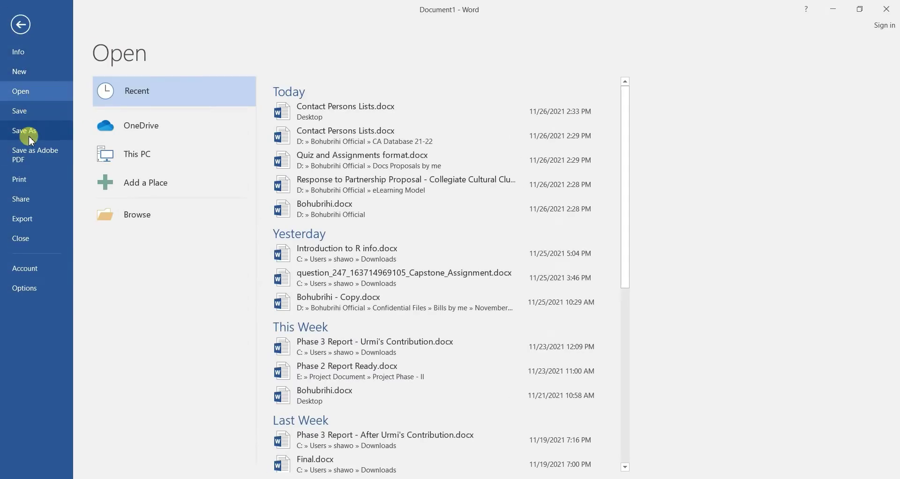
{"action": "left_click", "coordinate": [20, 25]}
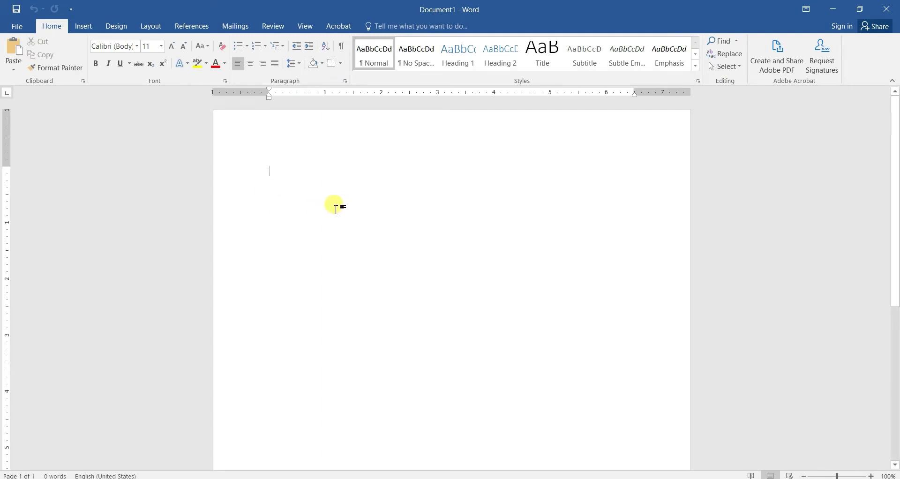
{"action": "type", "text": "This "}
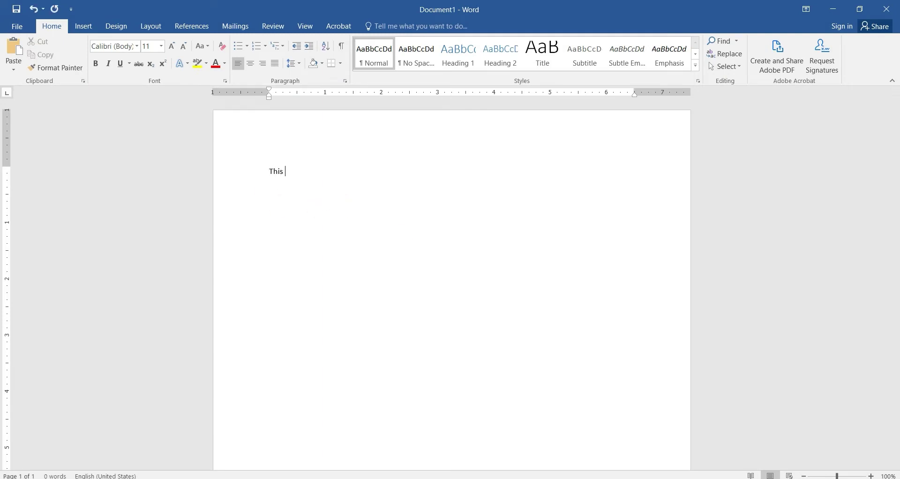
{"action": "type", "text": "is a dummy tet"}
{"action": "key", "text": "BackSpace"}
{"action": "type", "text": "xt"}
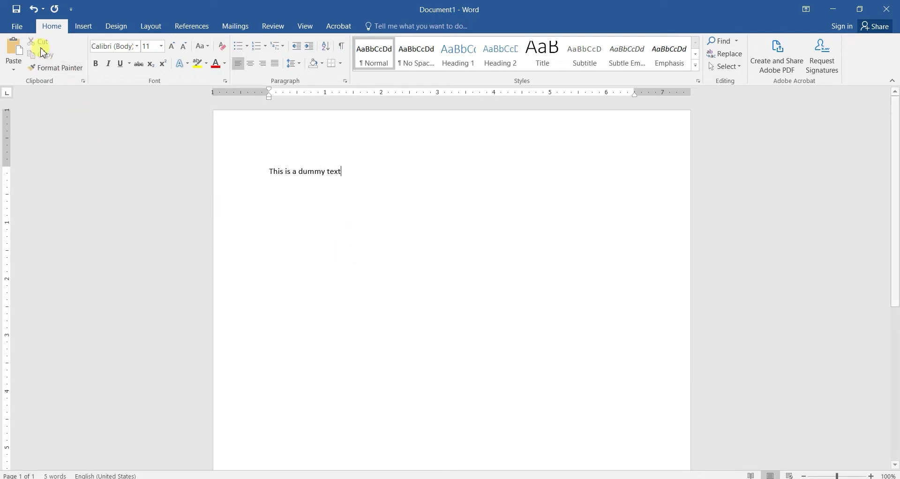
{"action": "left_click", "coordinate": [12, 28]}
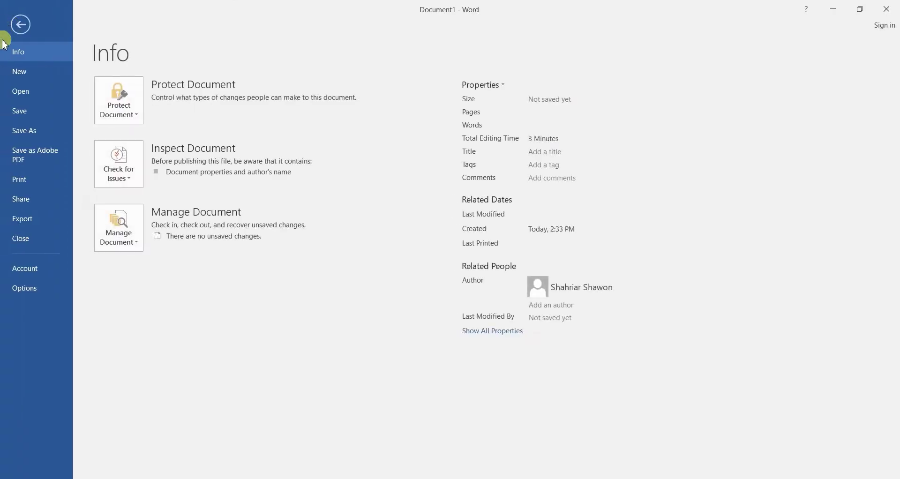
Step: Open the Save As dialog via the OneDrive location, proposing 'This is a dummy text.docx'
{"action": "left_click", "coordinate": [23, 116]}
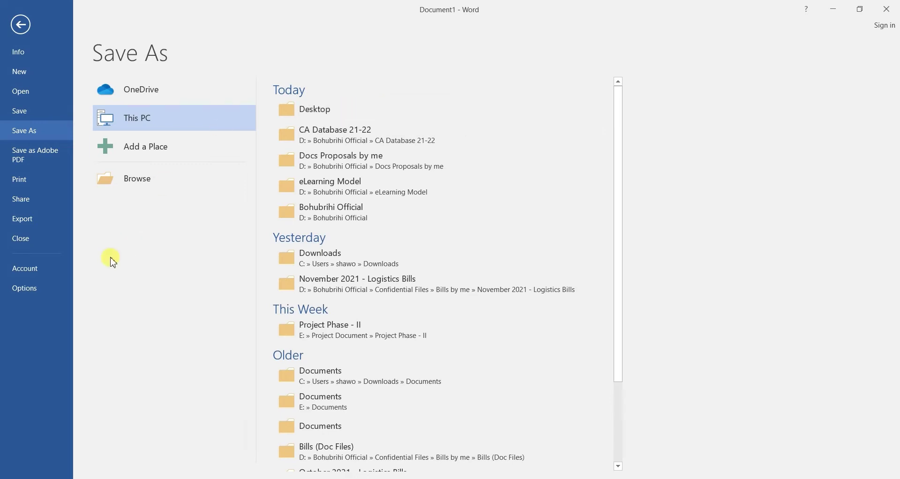
{"action": "left_click", "coordinate": [170, 93]}
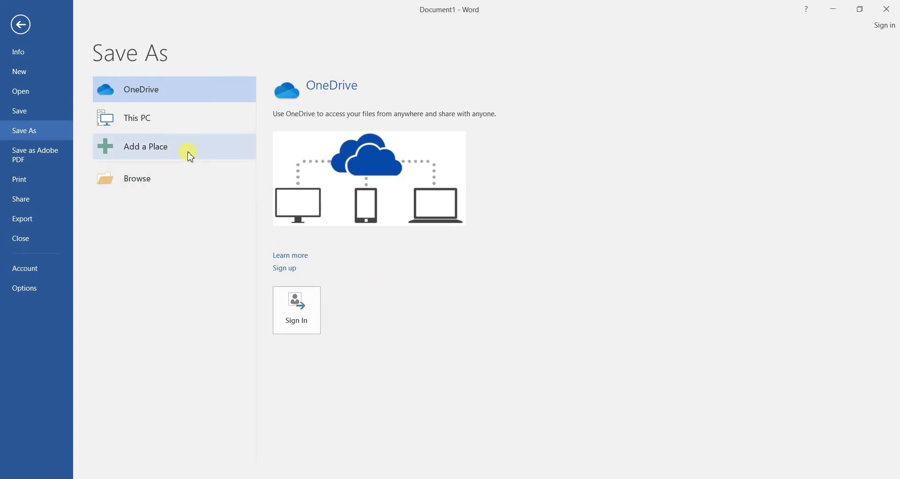
{"action": "left_click", "coordinate": [174, 179]}
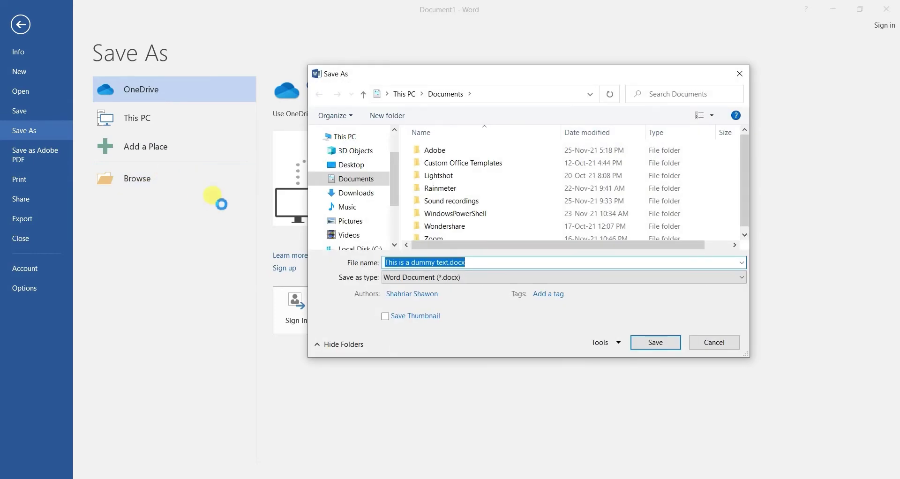
Step: Choose Desktop as the Save As destination folder
{"action": "scroll", "coordinate": [357, 215], "scroll_direction": "down", "scroll_amount": 1}
{"action": "scroll", "coordinate": [345, 219], "scroll_direction": "down", "scroll_amount": 1}
{"action": "scroll", "coordinate": [365, 225], "scroll_direction": "up", "scroll_amount": 2}
{"action": "scroll", "coordinate": [361, 216], "scroll_direction": "up", "scroll_amount": 1}
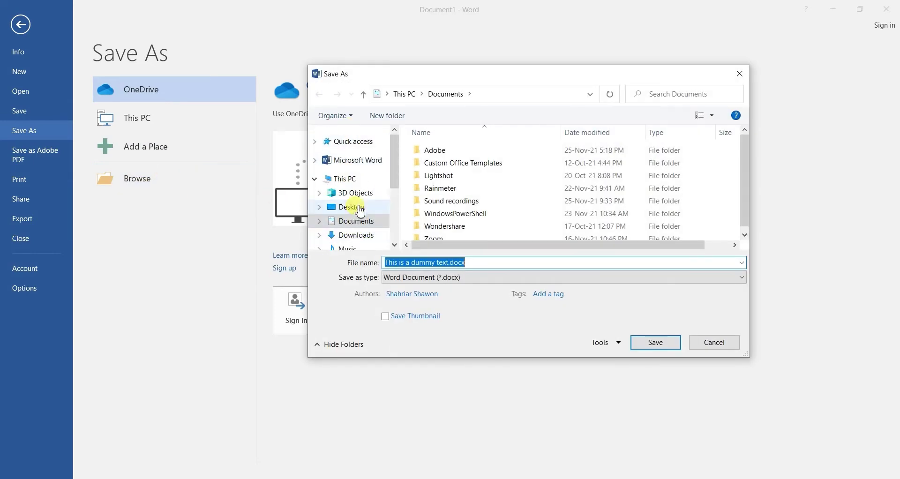
{"action": "left_click", "coordinate": [359, 209]}
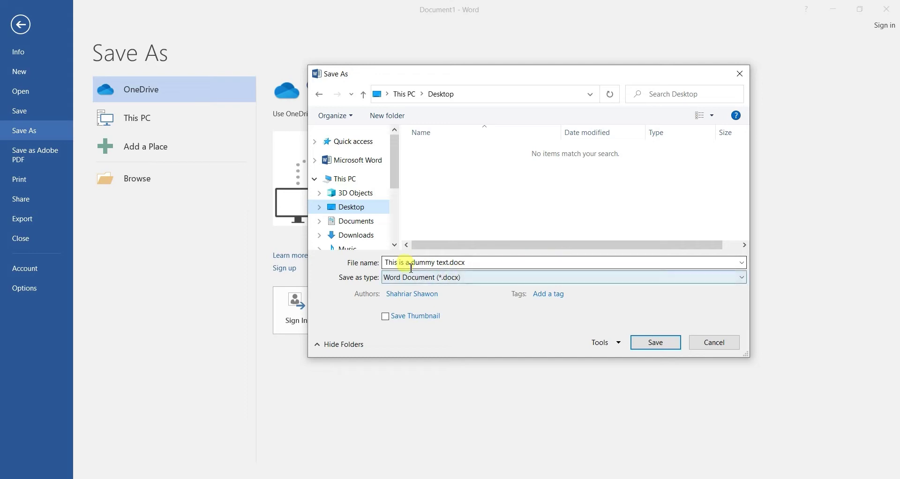
{"action": "left_click", "coordinate": [489, 264]}
Step: Keep the file name 'This is a dummy text.docx' unchanged and show the Save as type list
{"action": "left_click_drag", "start_coordinate": [498, 263], "coordinate": [384, 264]}
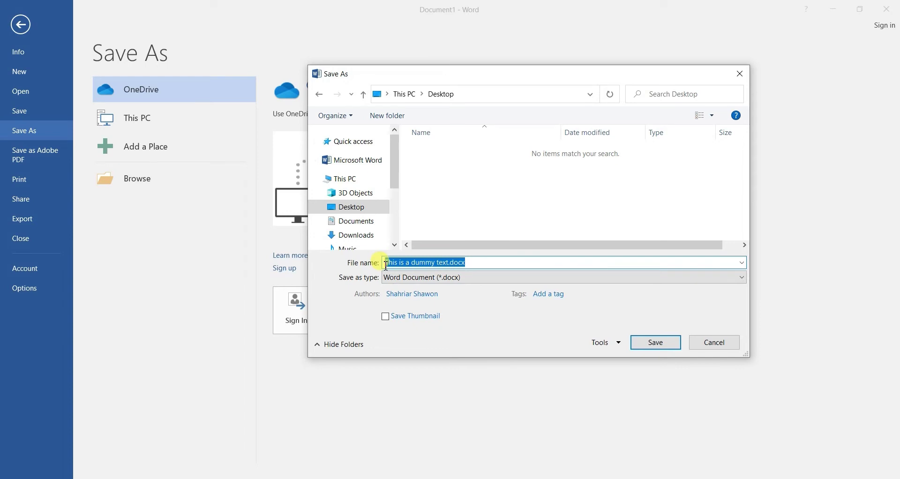
{"action": "left_click", "coordinate": [493, 263]}
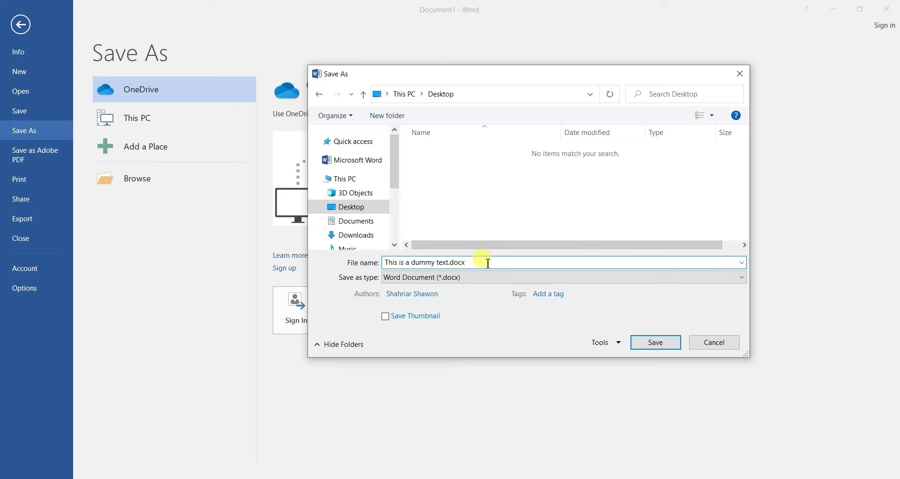
{"action": "mouse_move", "coordinate": [384, 262]}
{"action": "left_mouse_down"}
{"action": "mouse_move", "coordinate": [465, 262]}
{"action": "mouse_move", "coordinate": [451, 259]}
{"action": "left_mouse_up"}
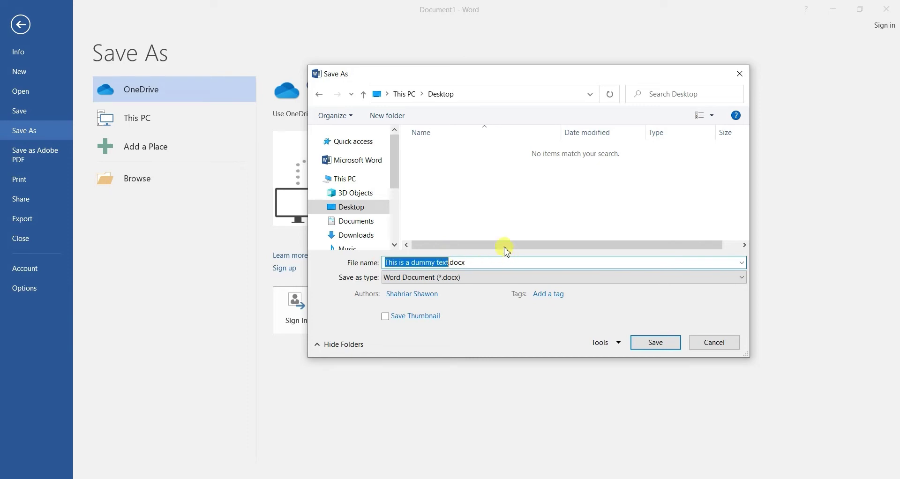
{"action": "left_click", "coordinate": [475, 215]}
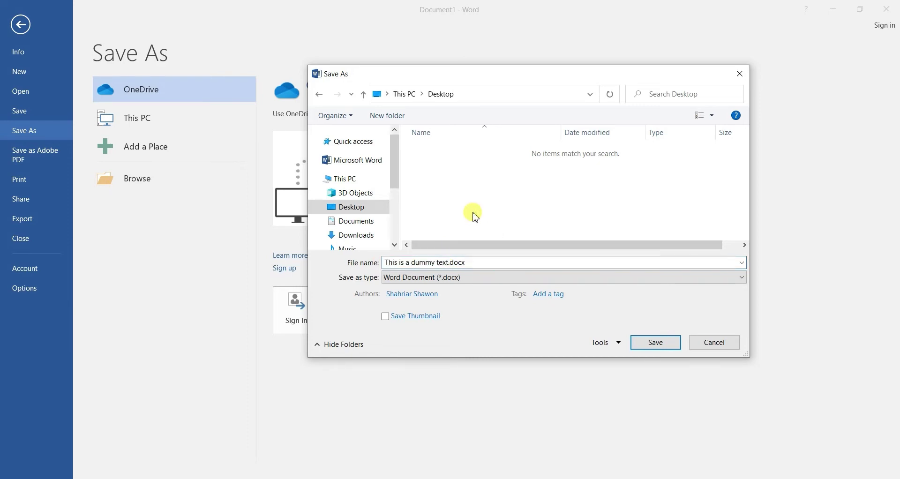
{"action": "triple_click", "coordinate": [452, 263]}
{"action": "left_click_drag", "start_coordinate": [474, 262], "coordinate": [451, 262]}
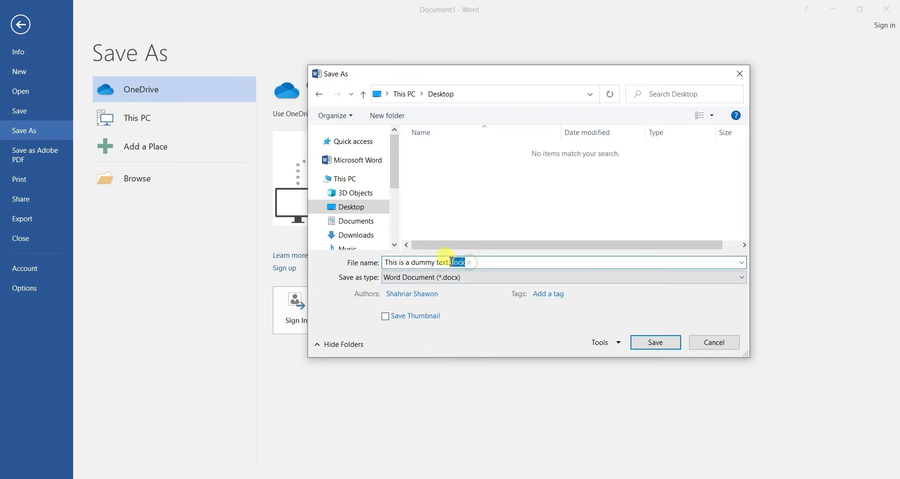
{"action": "left_click", "coordinate": [476, 263]}
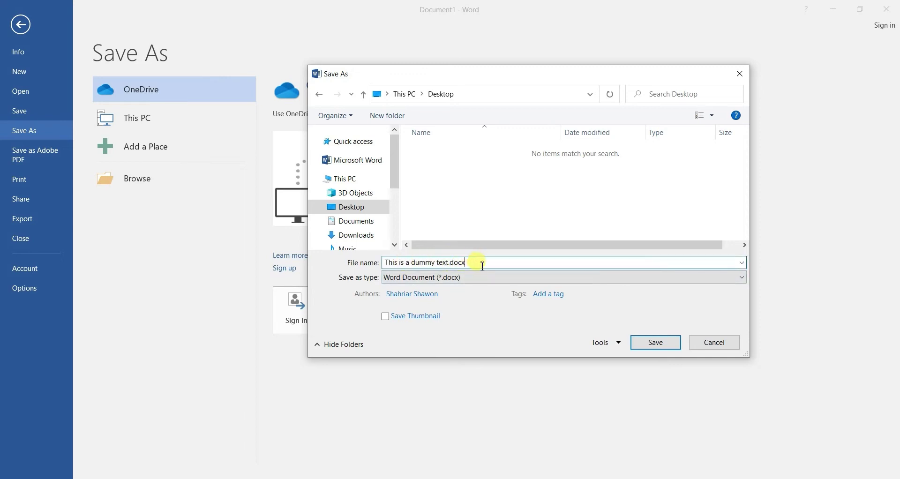
{"action": "left_click_drag", "start_coordinate": [482, 264], "coordinate": [385, 263]}
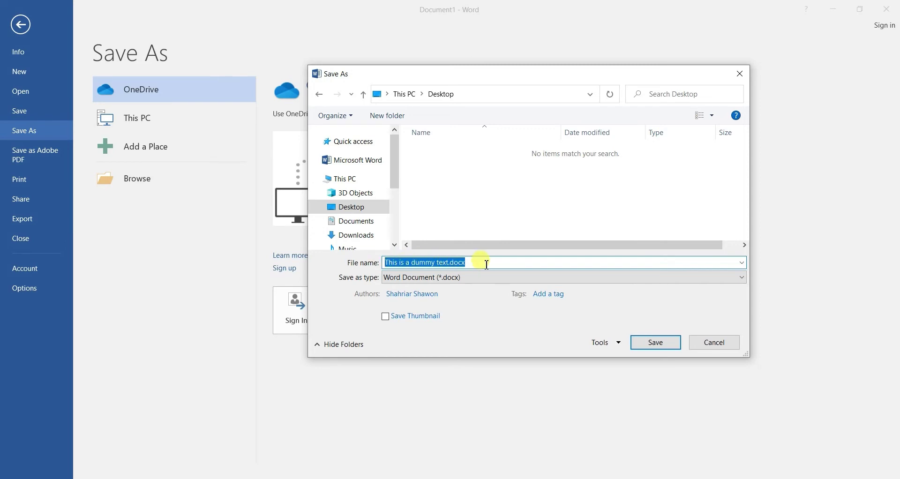
{"action": "left_click", "coordinate": [487, 264]}
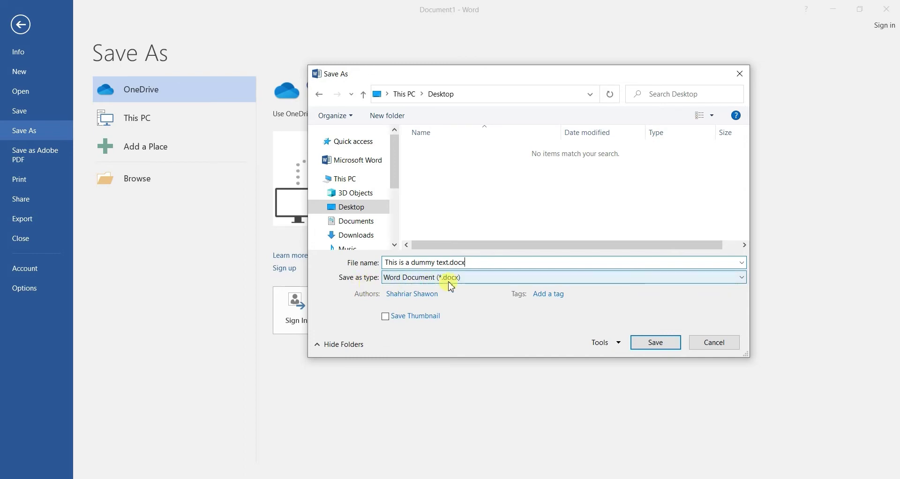
{"action": "left_click", "coordinate": [627, 280]}
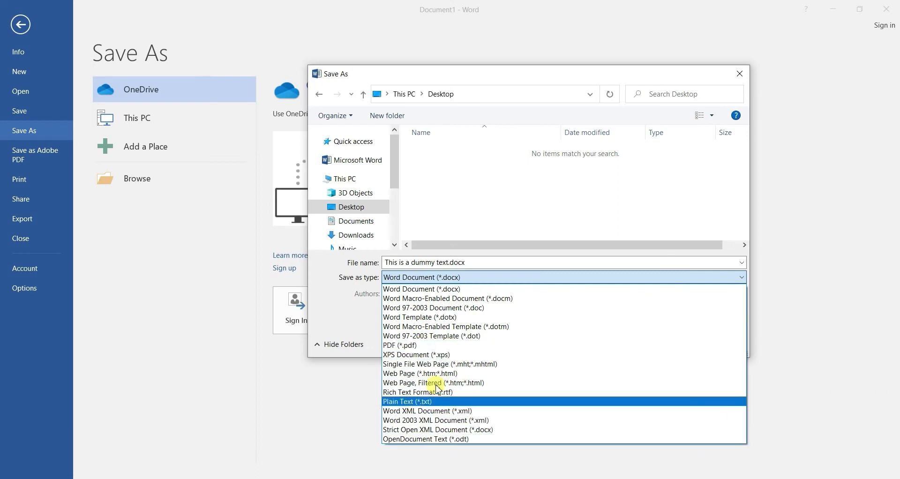
Step: Save the file to the Desktop as a Word Document (*.docx)
{"action": "left_click", "coordinate": [463, 289]}
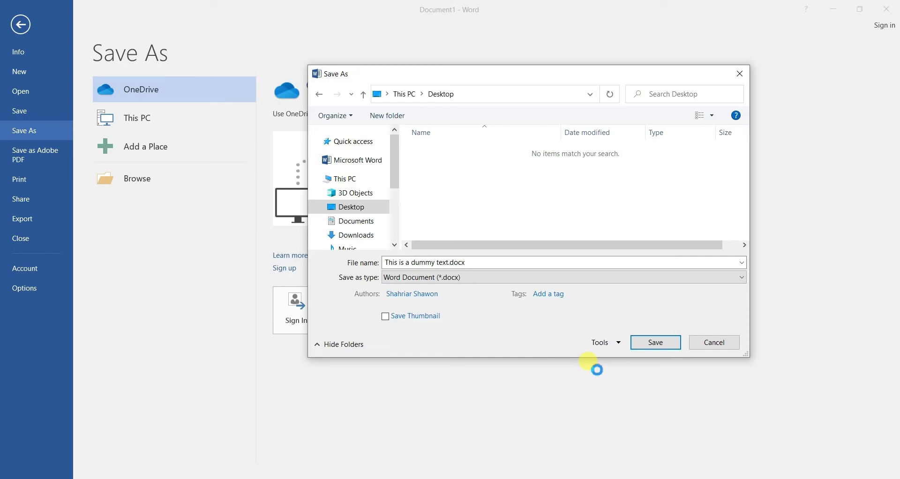
{"action": "left_click", "coordinate": [655, 344]}
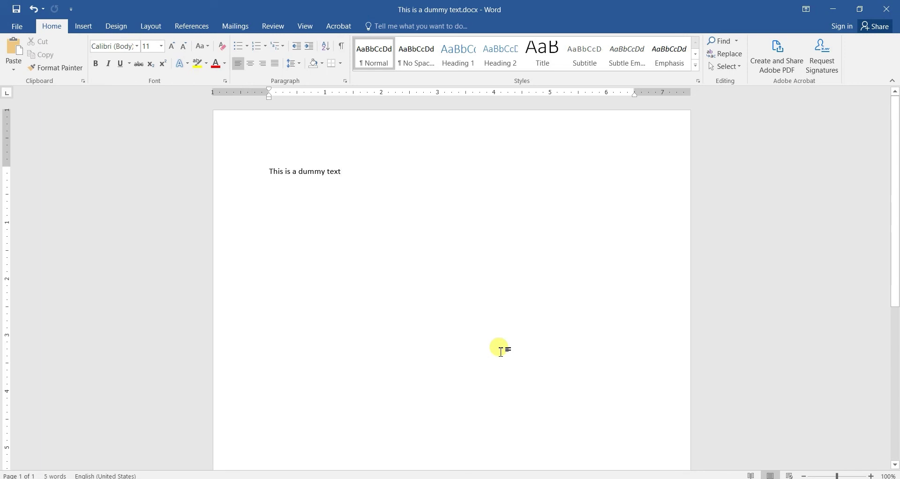
Step: Create a new blank document and type 'This is another document'
{"action": "left_click", "coordinate": [17, 26]}
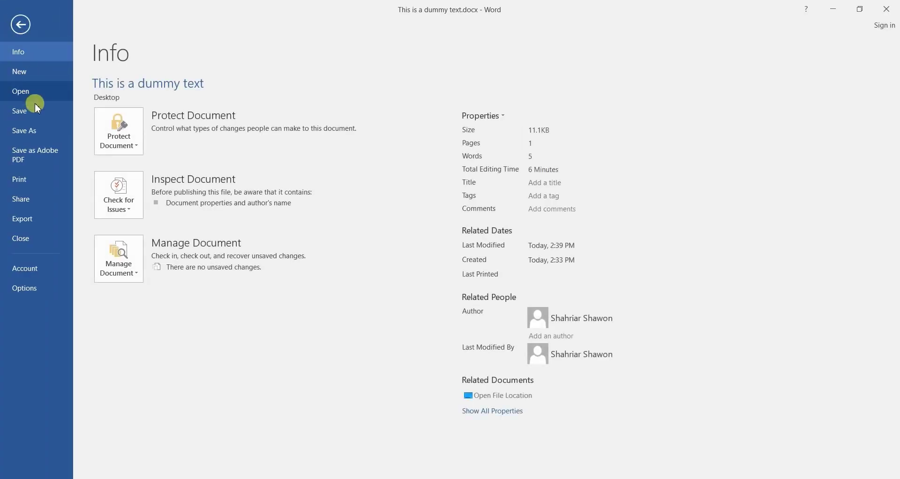
{"action": "left_click", "coordinate": [33, 71]}
{"action": "left_click", "coordinate": [158, 219]}
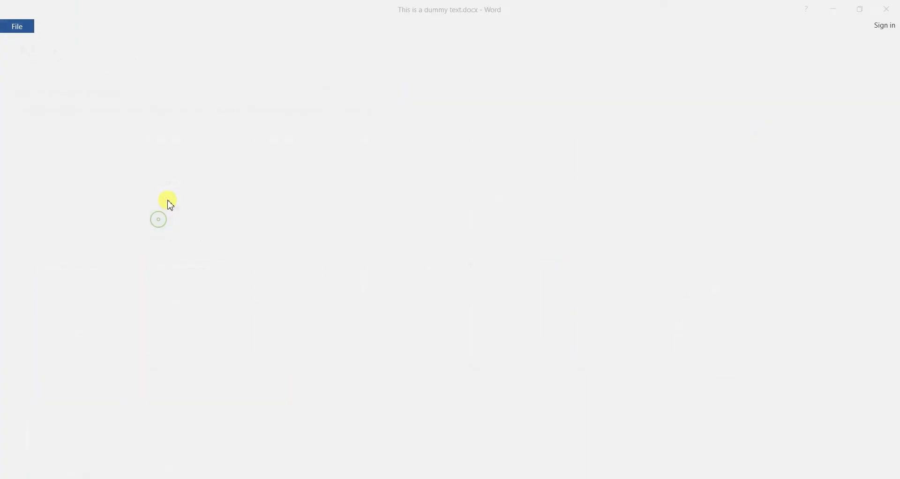
{"action": "type", "text": "This is another document"}
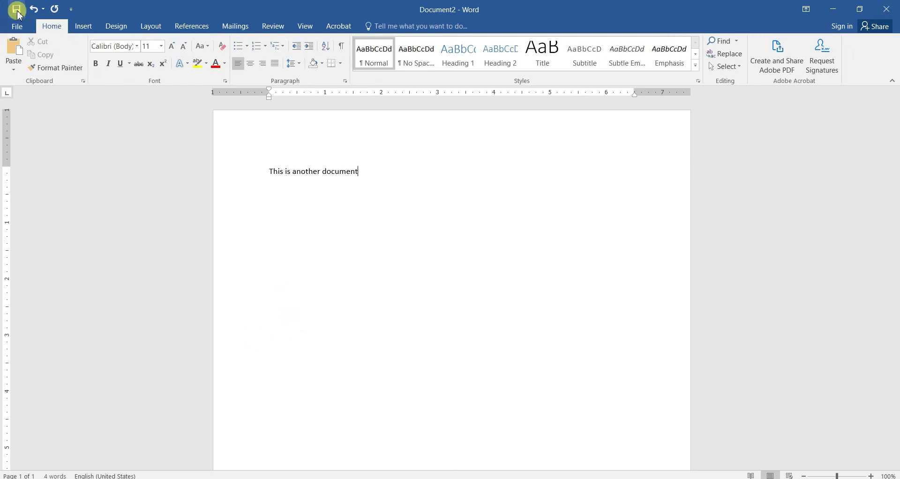
{"action": "left_click", "coordinate": [17, 26]}
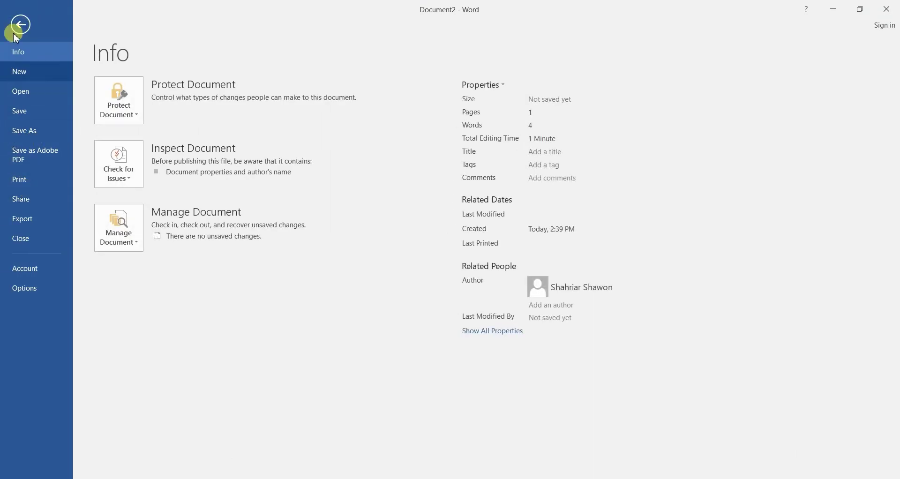
{"action": "left_click", "coordinate": [16, 29]}
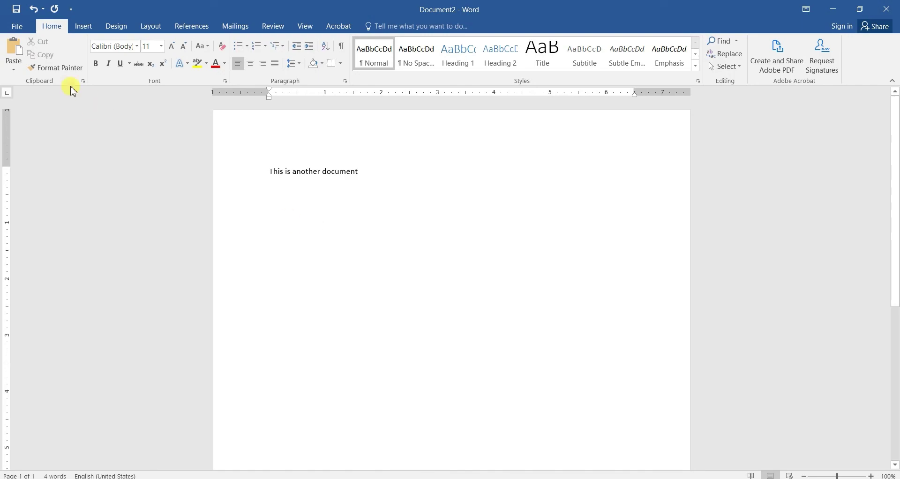
{"action": "left_click", "coordinate": [18, 27]}
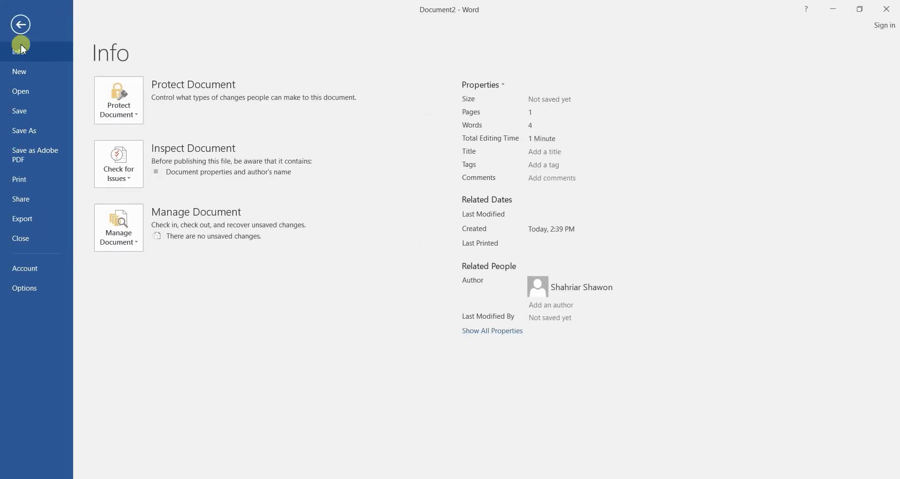
{"action": "left_click", "coordinate": [21, 24]}
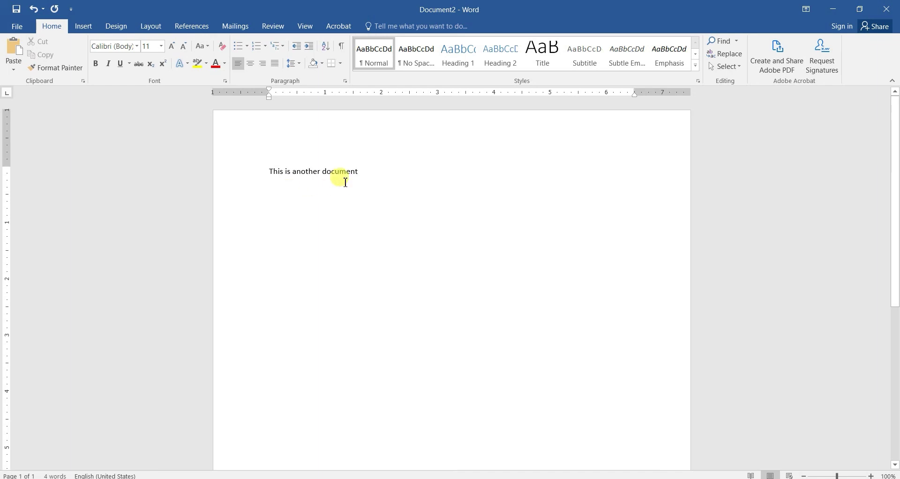
{"action": "left_click", "coordinate": [13, 10]}
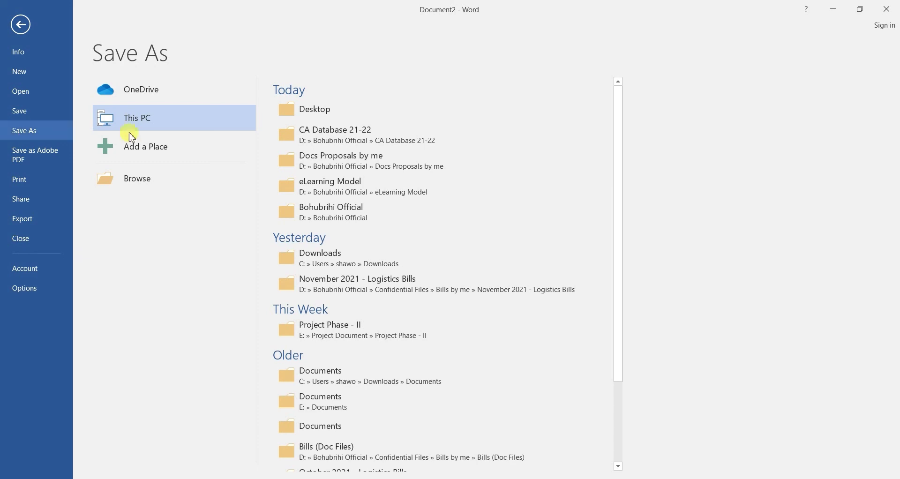
{"action": "left_click", "coordinate": [348, 111]}
{"action": "left_click", "coordinate": [20, 24]}
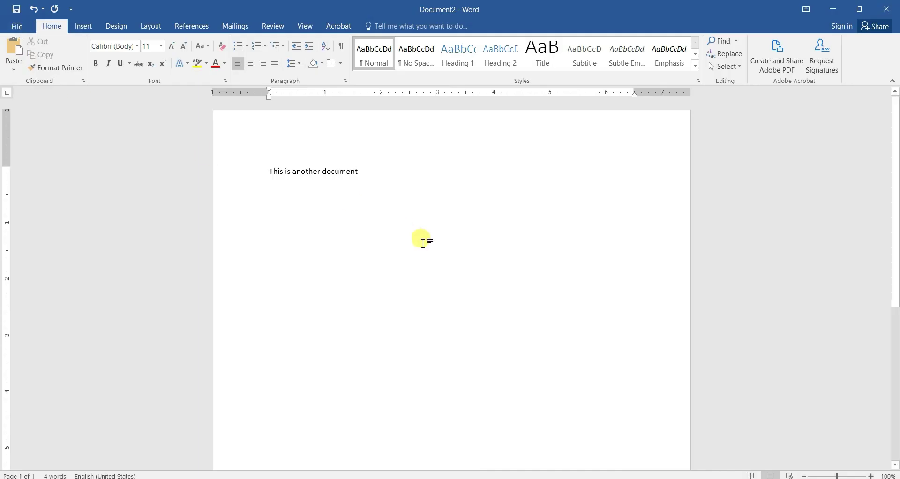